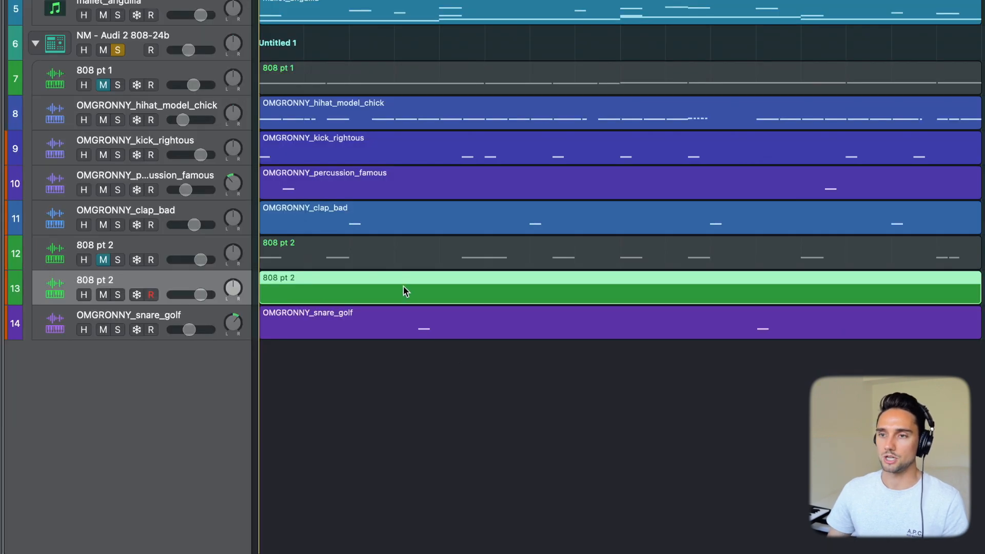
Paste the copied notes into the 808 pt 2 region on track 13 and solo the mallet_anguilla track
double_click(403, 287)
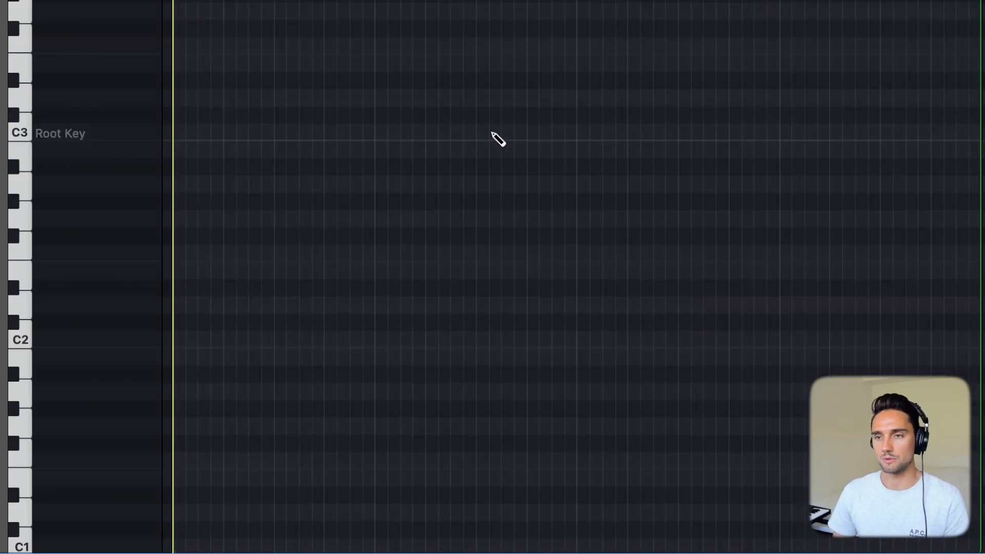
key(super+v)
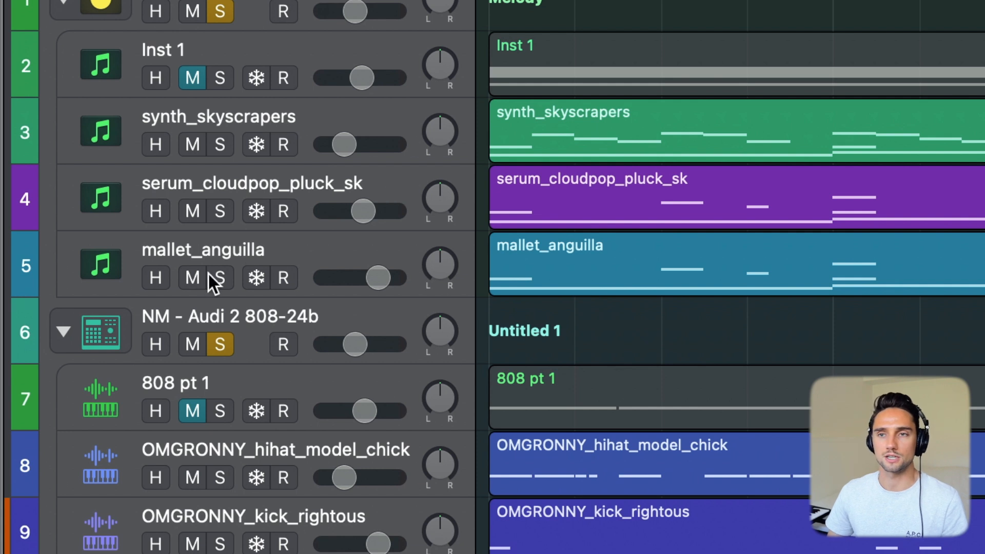
click(212, 277)
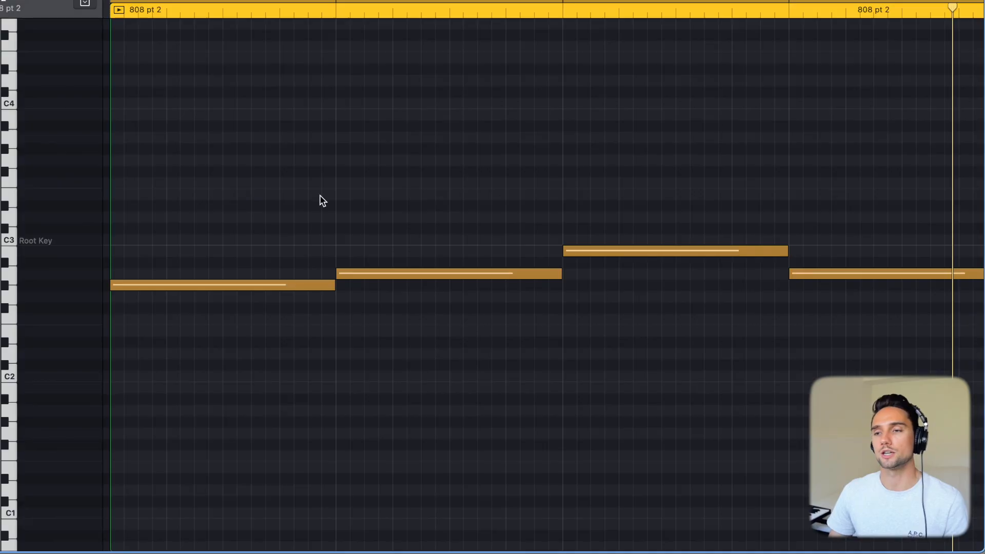
Shorten all four notes in the 808 pt 2 region to half a beat each
key(super+a)
drag(330, 285, 164, 283)
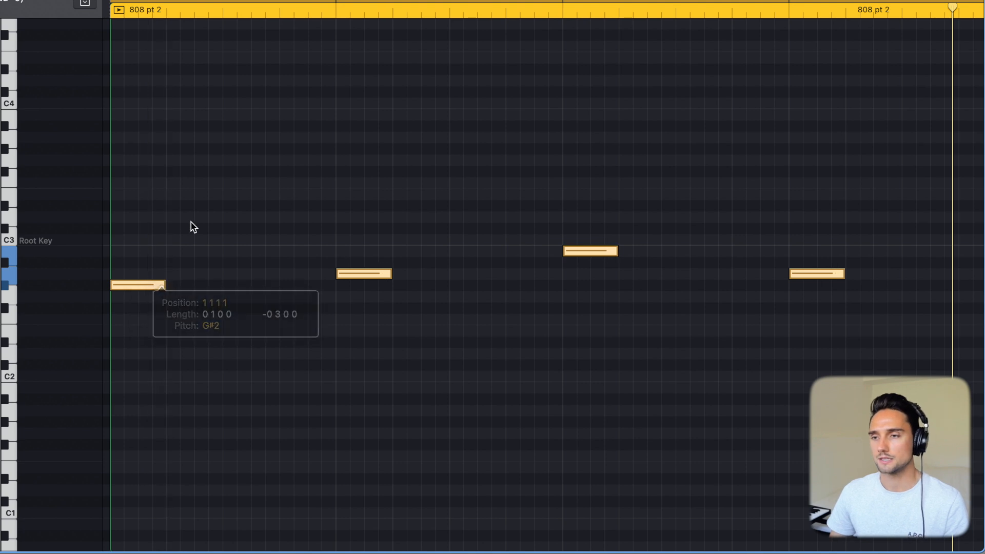
scroll(257, 296, down, 1)
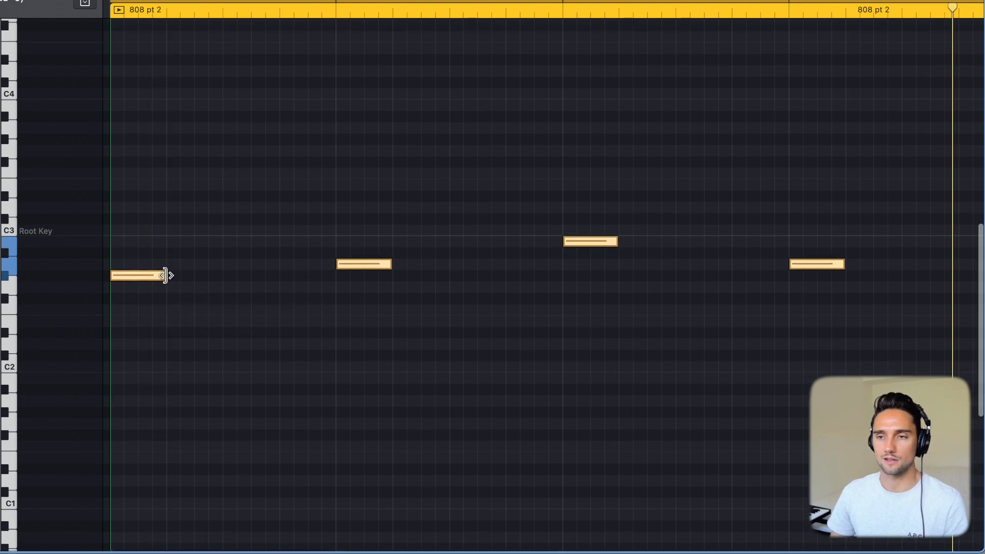
drag(165, 276, 137, 276)
Try a bass rhythm by adding short G#2, A2 and B2 notes between the existing notes across the four bars
scroll(199, 149, down, 1)
click(200, 148)
scroll(201, 147, up, 2)
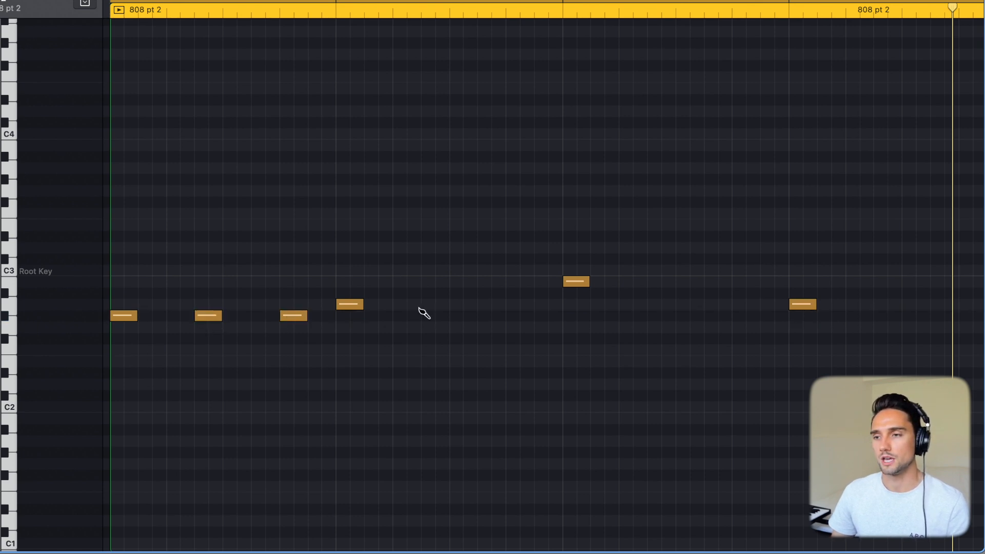
click(510, 307)
scroll(549, 301, right, 3)
click(587, 284)
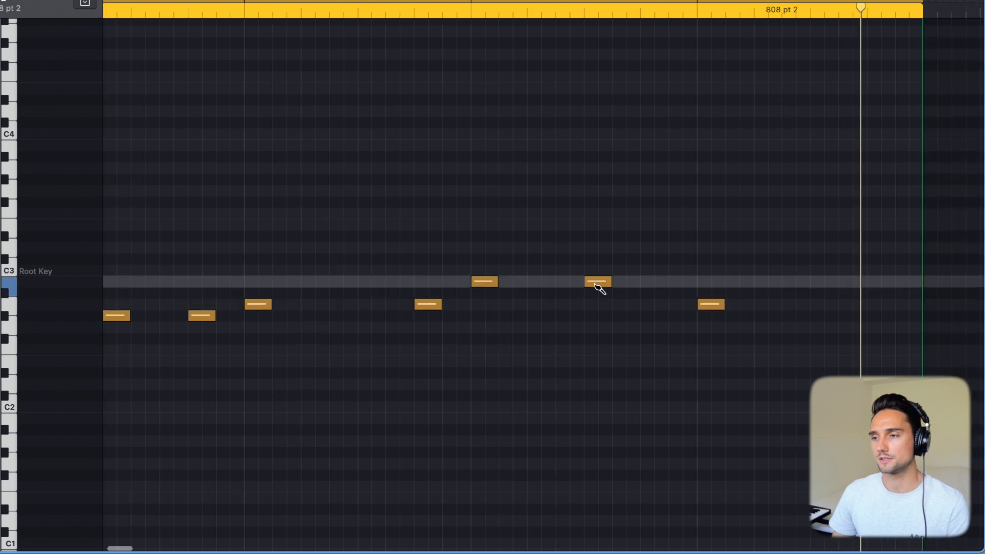
scroll(431, 271, left, 3)
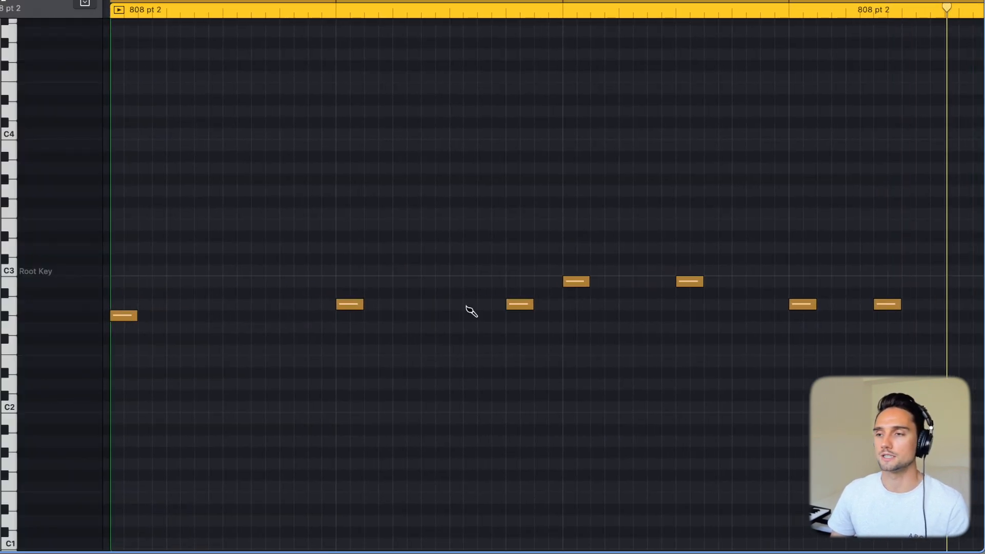
click(896, 307)
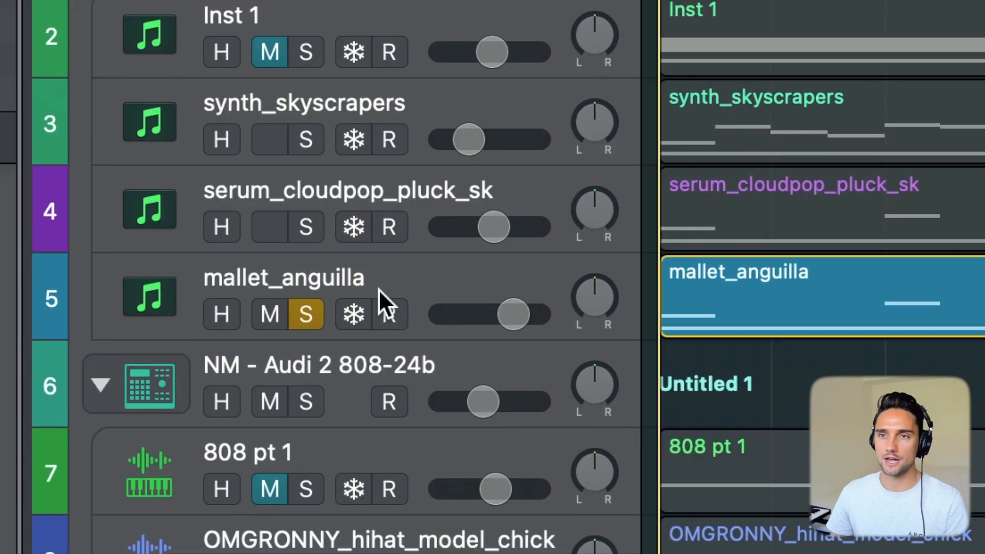
Solo the serum_cloudpop_pluck_sk track and add short bass notes at G#2 1 4 1, B2 3 2 3, and A2 4 2 3 and 4 4 1
click(307, 228)
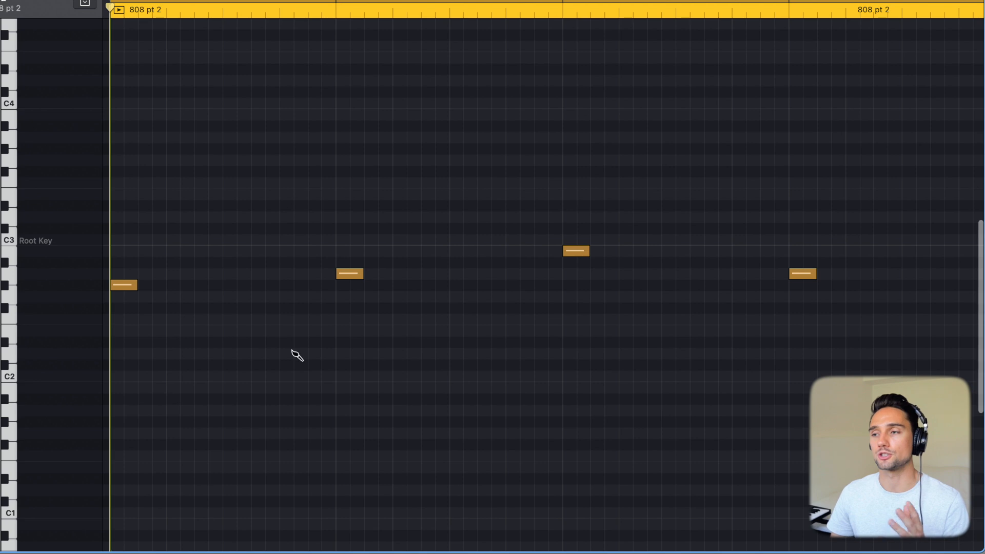
scroll(302, 364, down, 2)
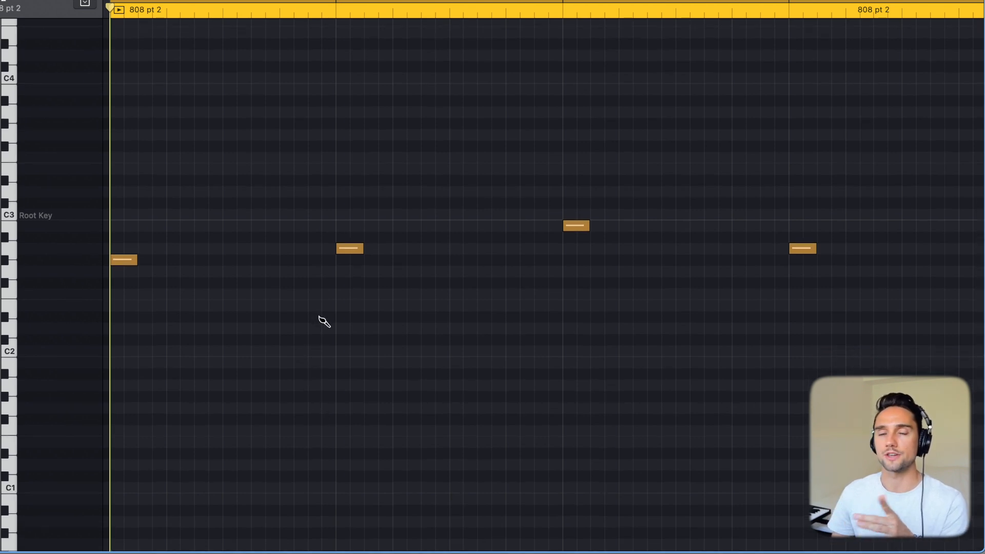
click(290, 259)
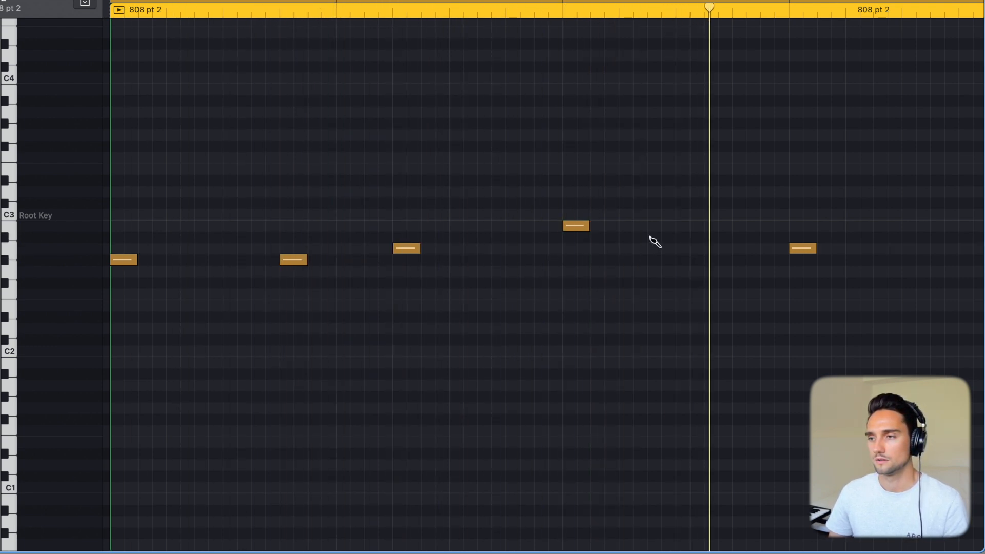
scroll(698, 255, right, 5)
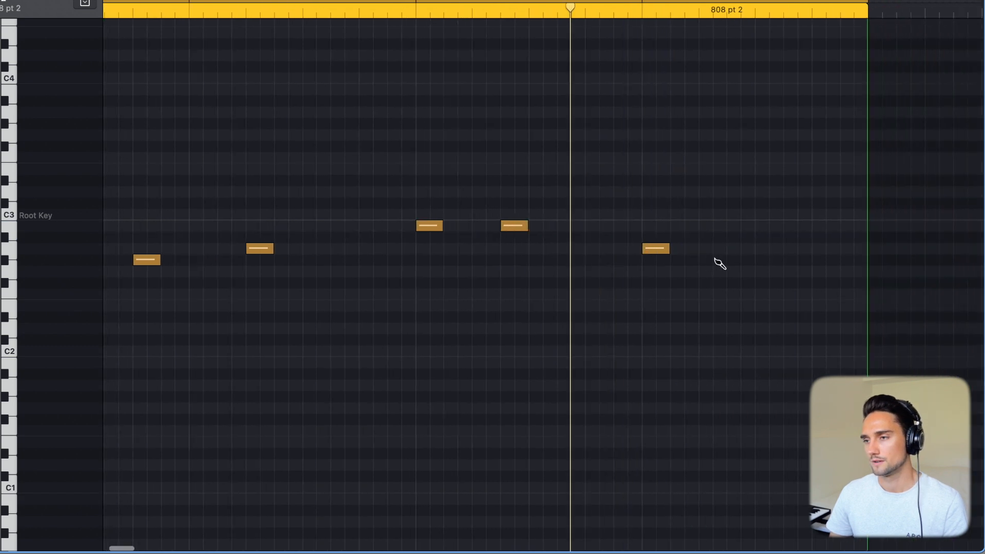
click(816, 248)
key(space)
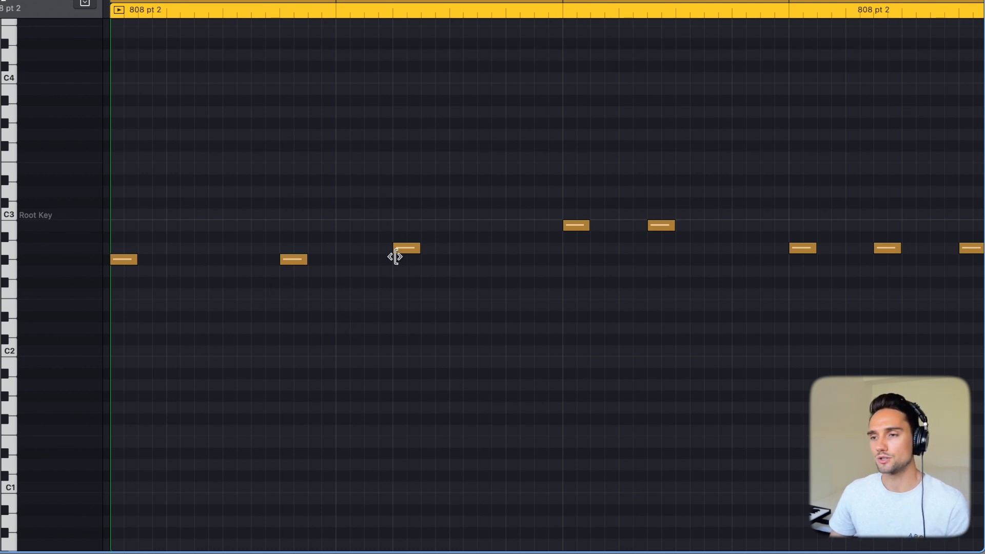
Move the A2 note at the start of bar 2 forward to about beat 2
key(t)
key(t)
mouse_move(405, 251)
mouse_down()
mouse_move(348, 250)
mouse_move(409, 252)
mouse_up()
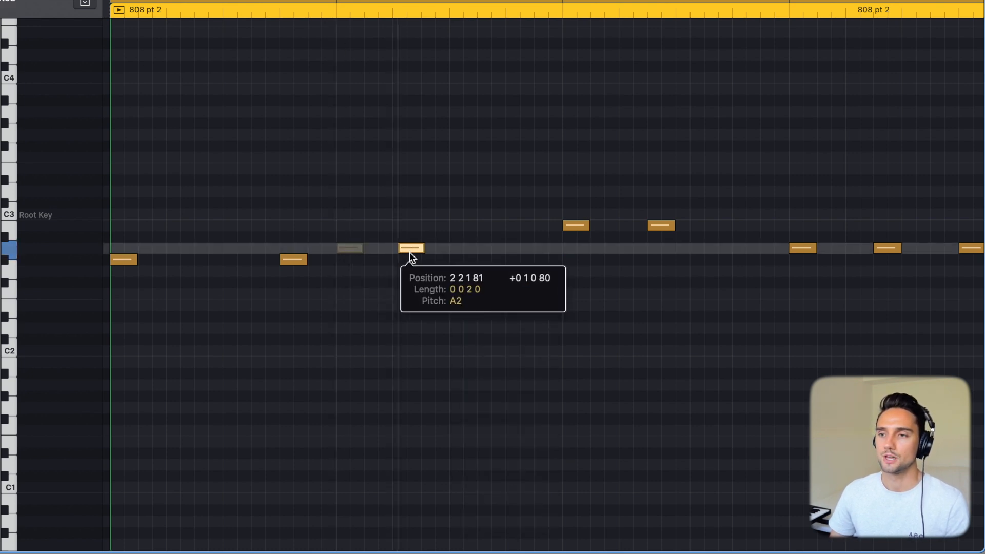
click(409, 255)
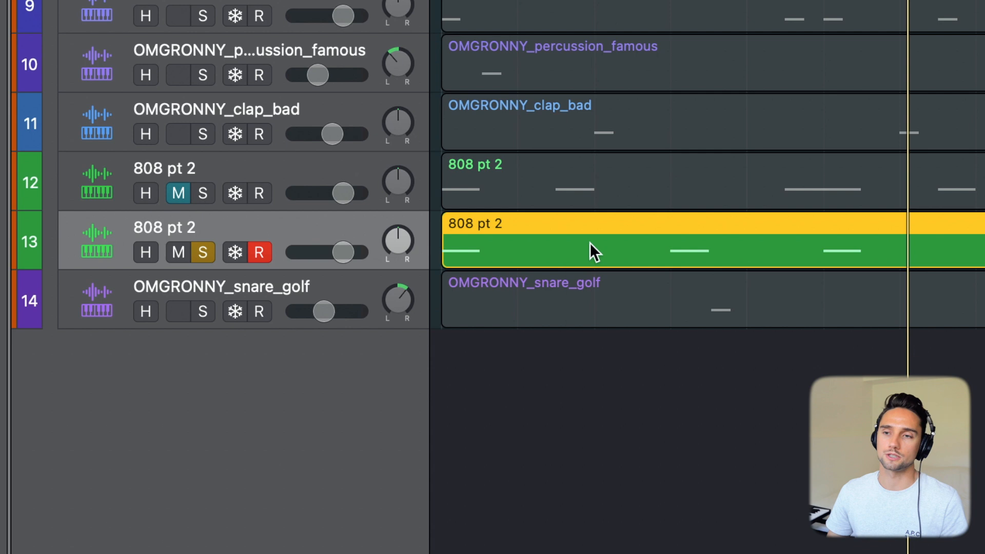
Delete the 808 pt 2 region on track 13 and undo back to an empty region
key(Delete)
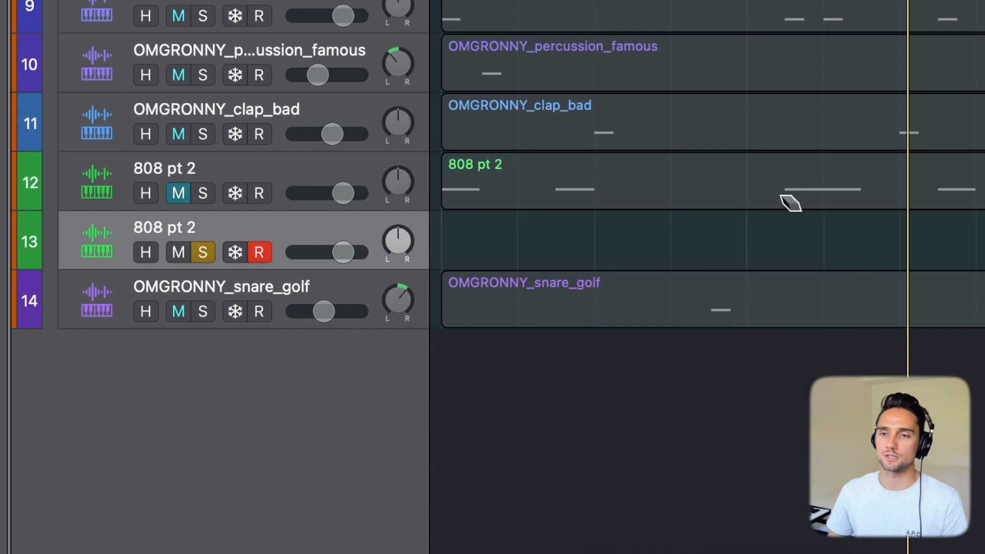
key(super+z)
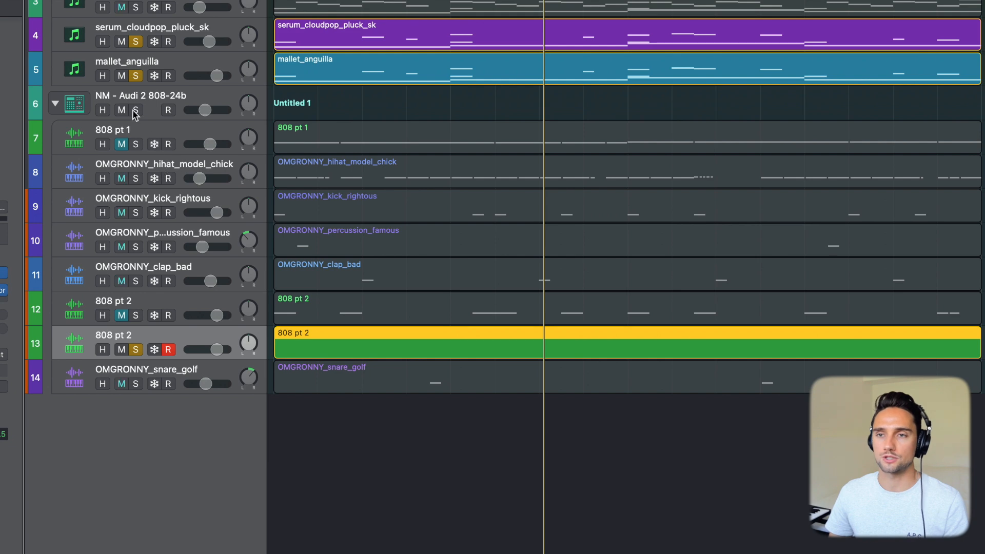
Solo the NM - Audi 2 808-24b stack, with the empty 808 pt 2 region open for editing, and mute the OMGRONNY_hihat_model_chick track
click(135, 110)
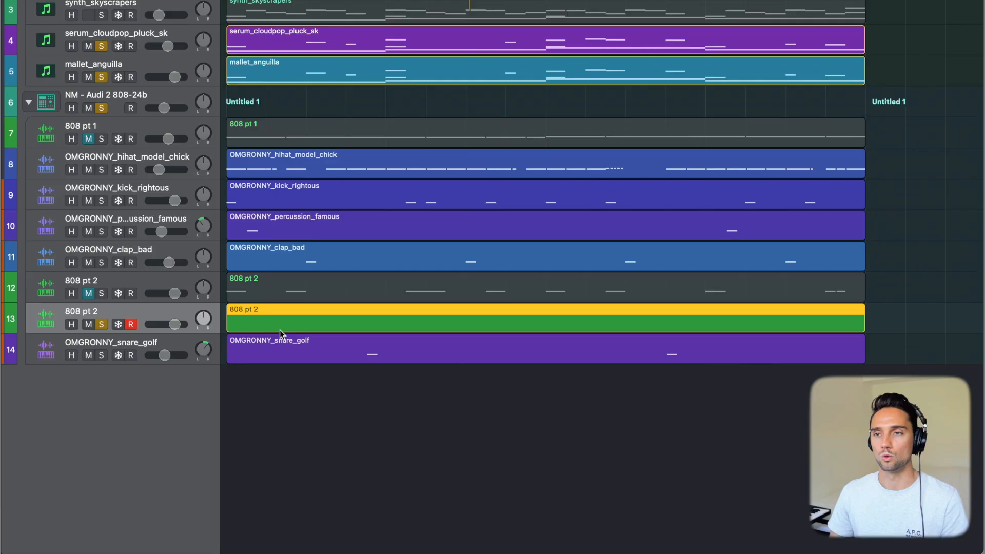
double_click(282, 334)
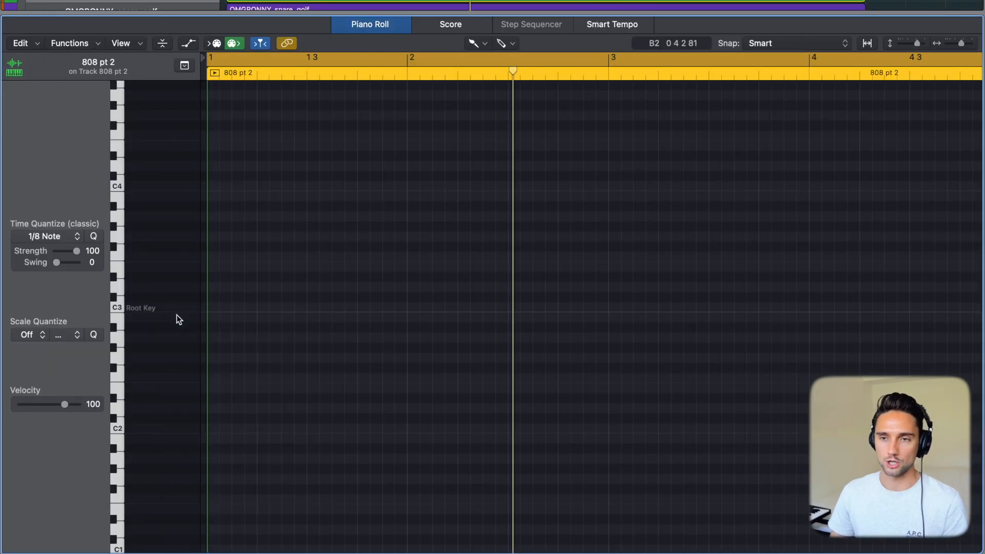
scroll(211, 278, up, 7)
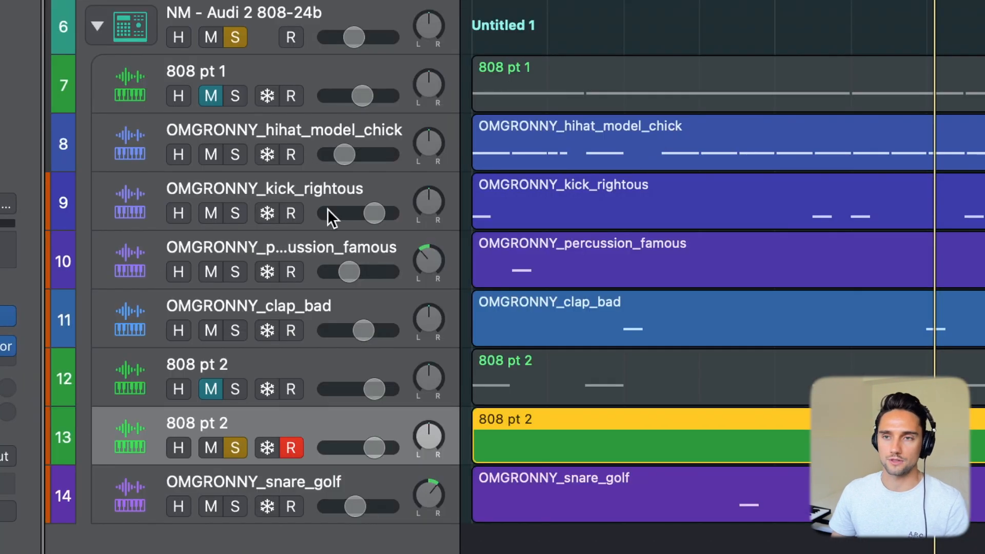
click(211, 155)
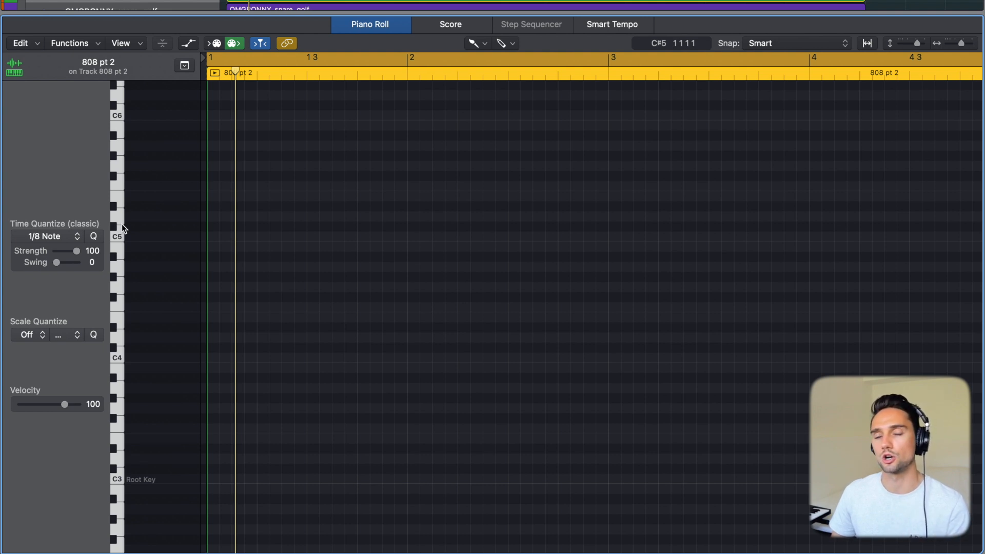
Add C#5 notes at 1 1 1, 2 2 1 and 2 3 3, and G#5 notes at 3 1 1 and 3 2 3
click(213, 226)
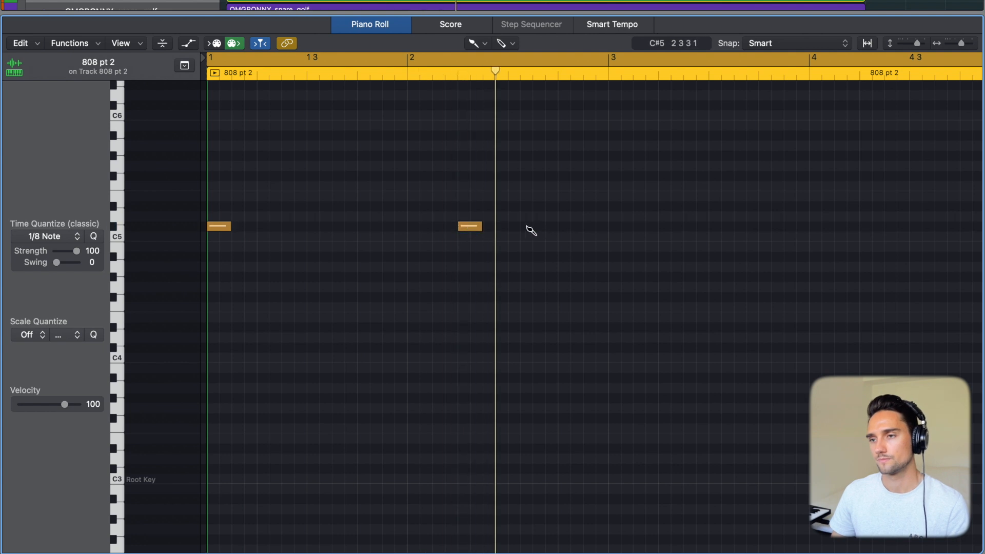
key(space)
scroll(574, 263, right, 1)
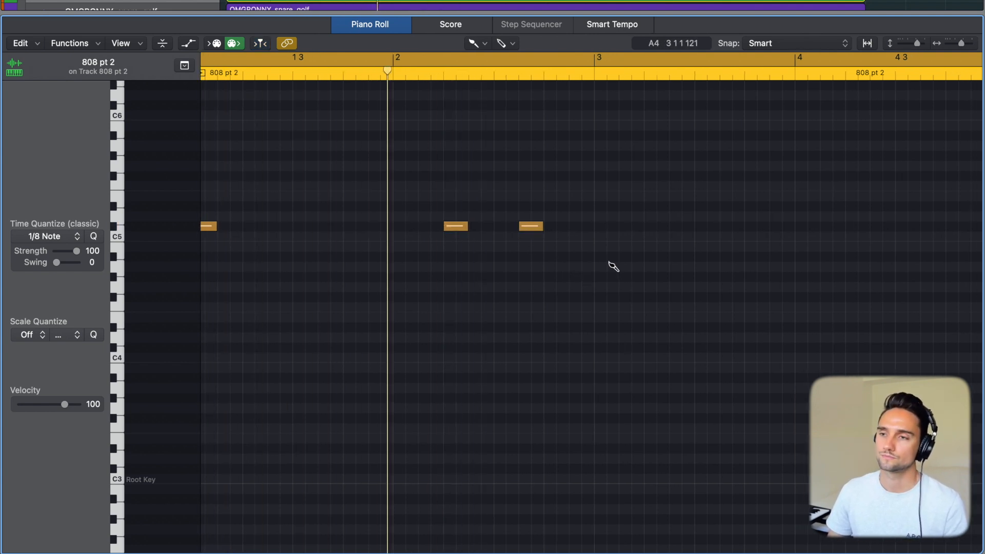
click(558, 197)
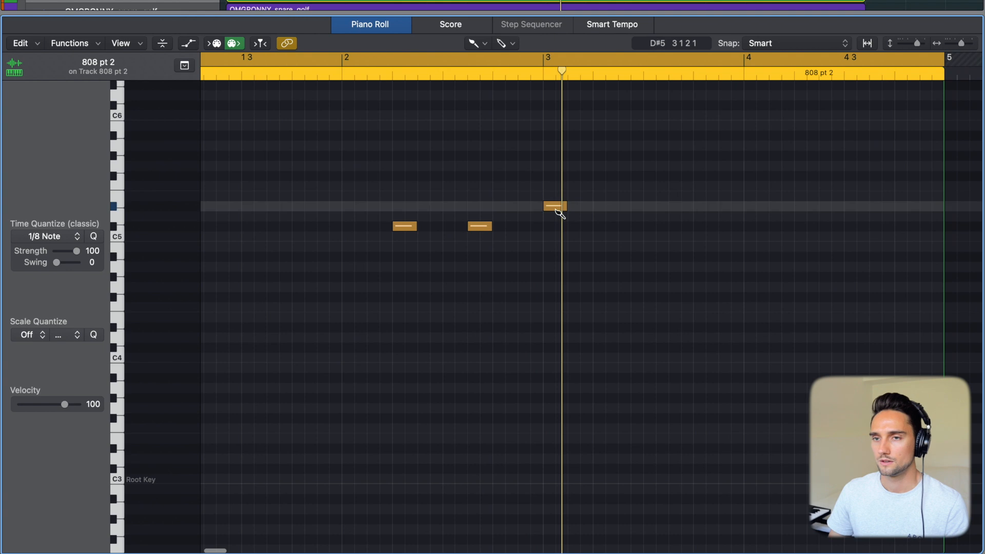
drag(561, 199, 560, 158)
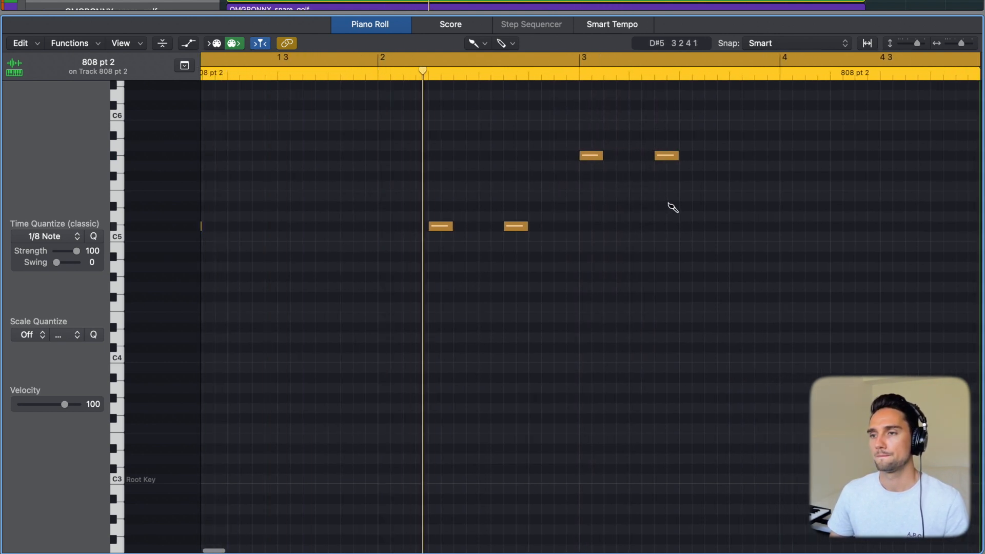
Fill bar 4 with a G#5 note at 4 1 3, a B5 at 4 2 1 and a C#5 at 4 3 3
scroll(673, 208, right, 3)
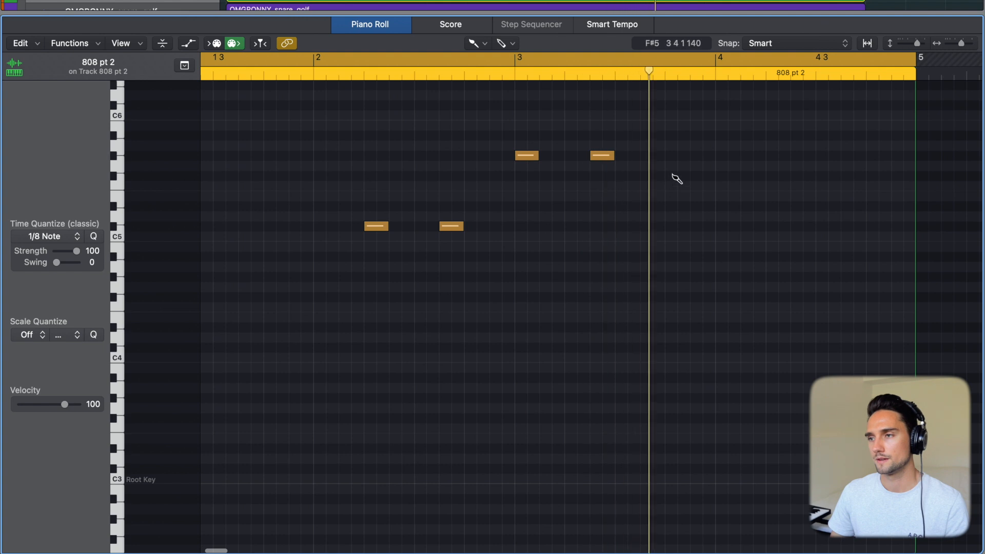
drag(778, 136, 778, 125)
click(827, 177)
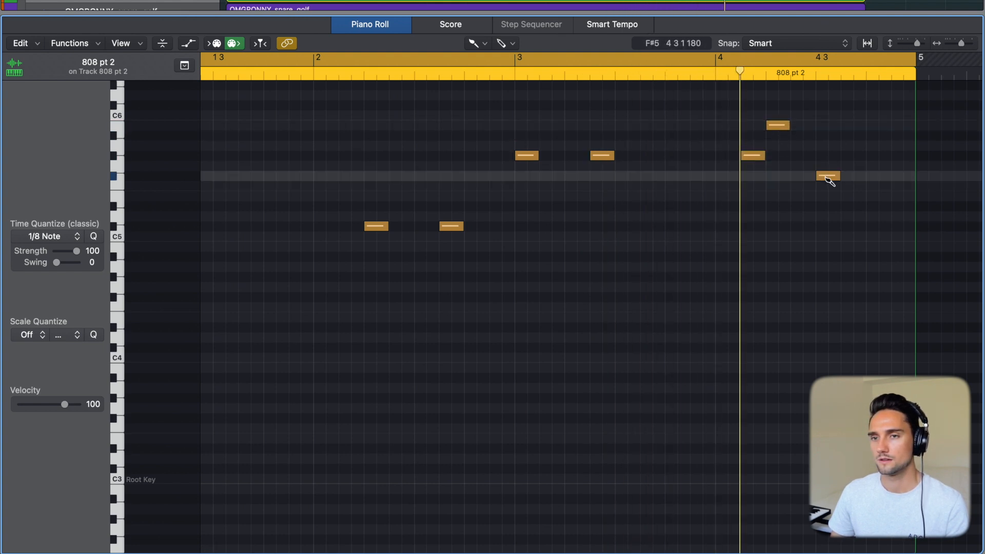
drag(826, 178, 829, 225)
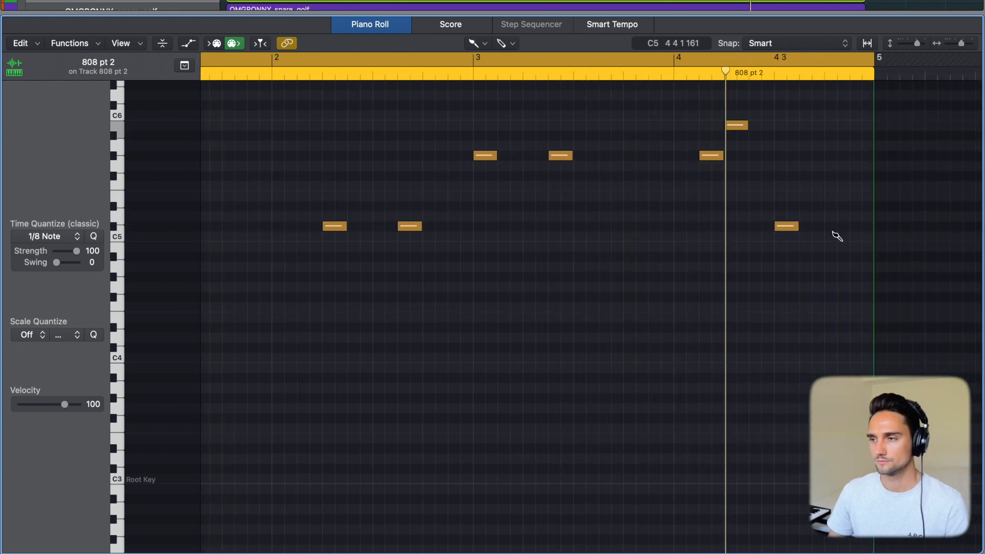
click(790, 227)
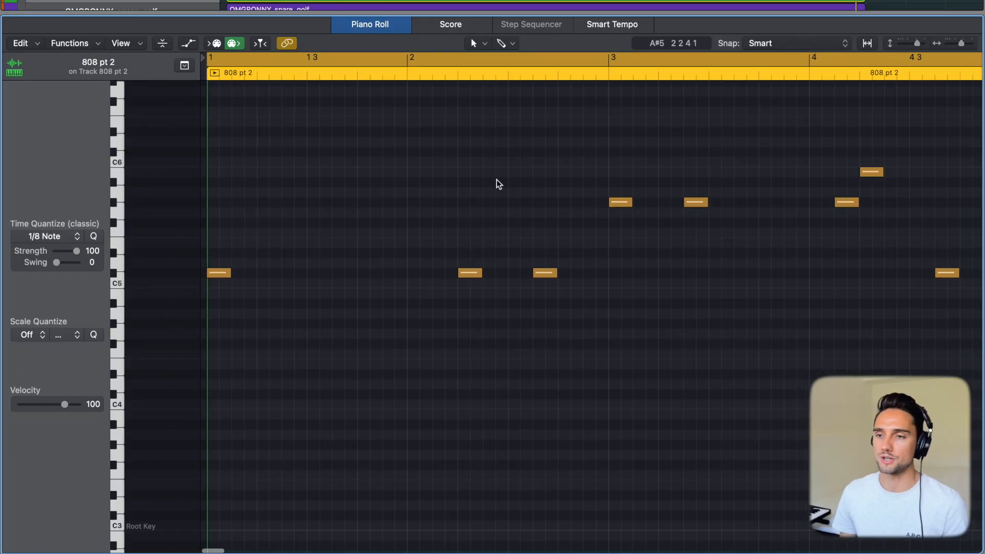
Transpose all eight notes of the bassline down two octaves so the root notes sit at C#3
key(super+a)
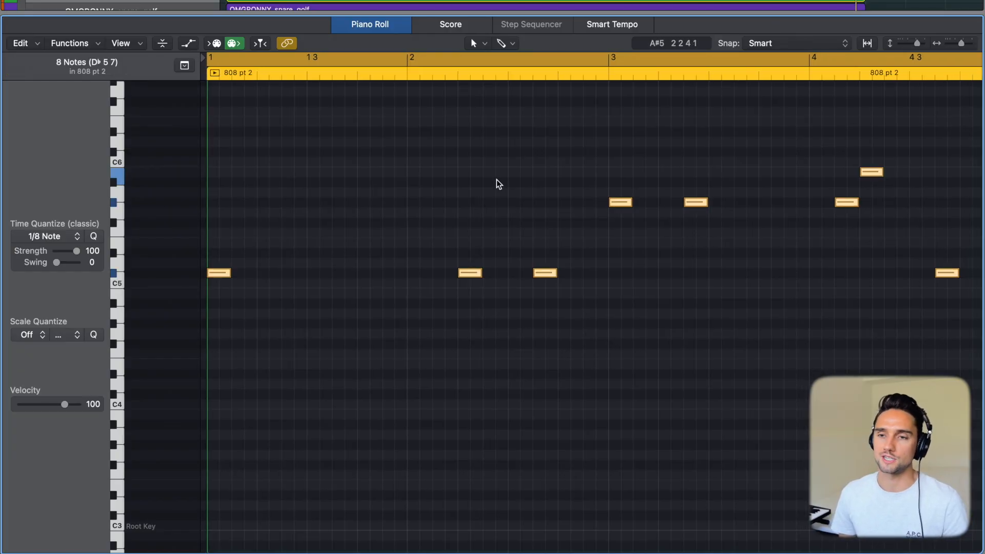
key(alt+shift+Down)
key(alt+shift+Down)
scroll(495, 200, down, 4)
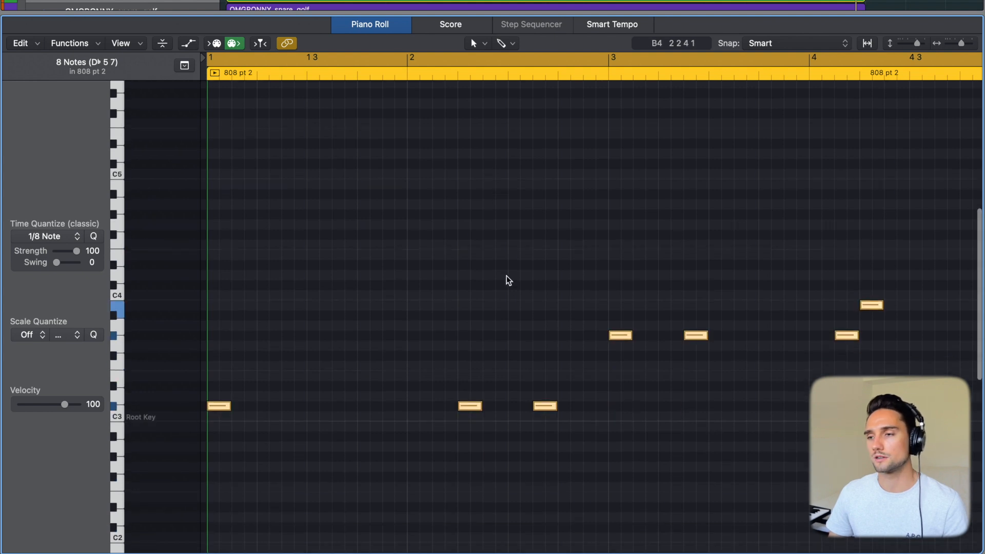
scroll(516, 247, down, 4)
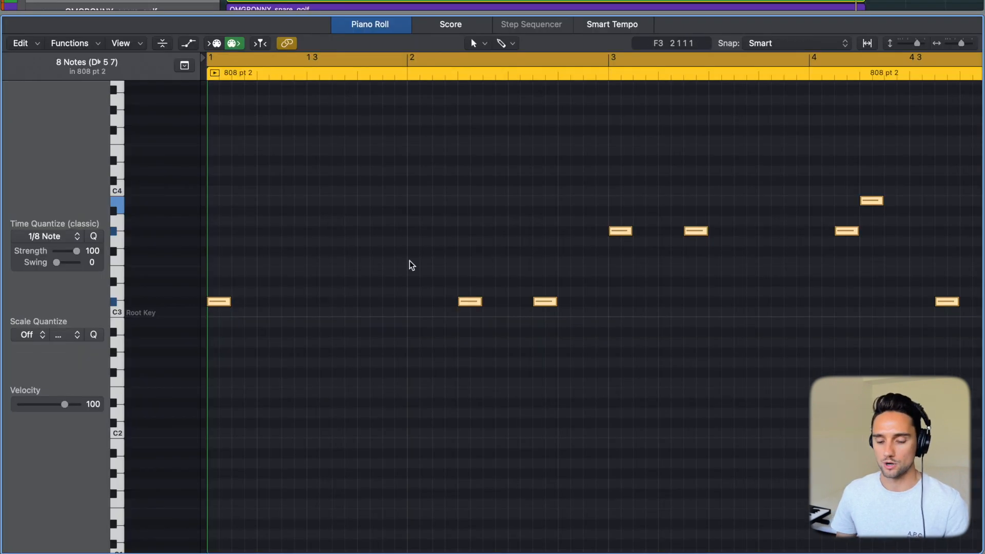
Try the whole bassline one octave lower, at C#2, and move it back up an octave
key(shift+alt+Down)
scroll(411, 264, down, 3)
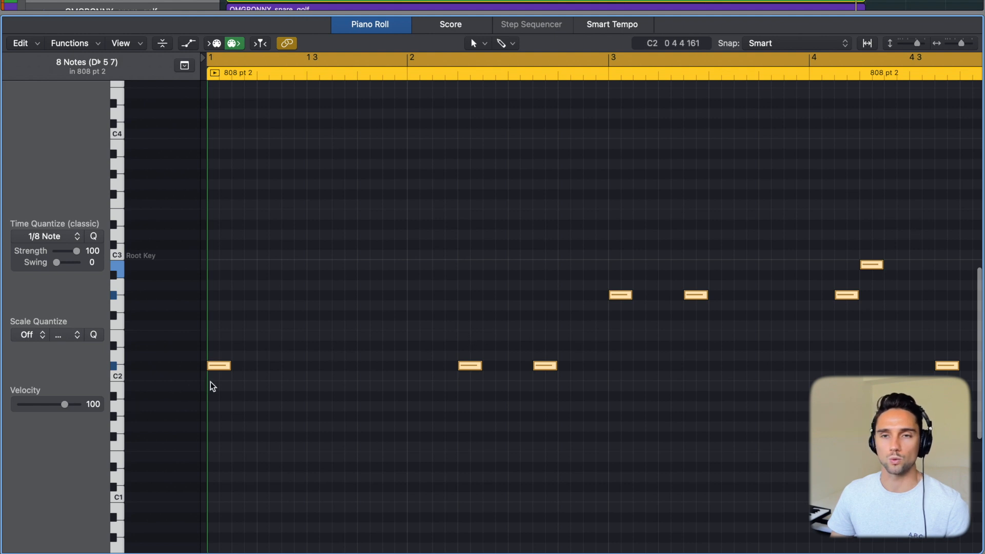
key(shift+alt+Up)
scroll(645, 192, up, 3)
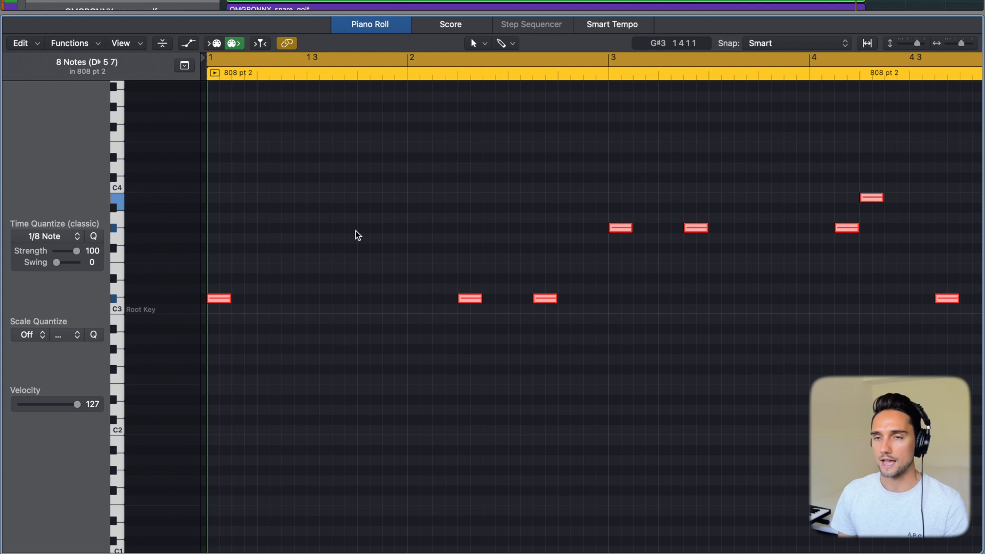
Extend all eight bassline notes so each lasts until the next one begins, and play back the result
key(shift+backslash)
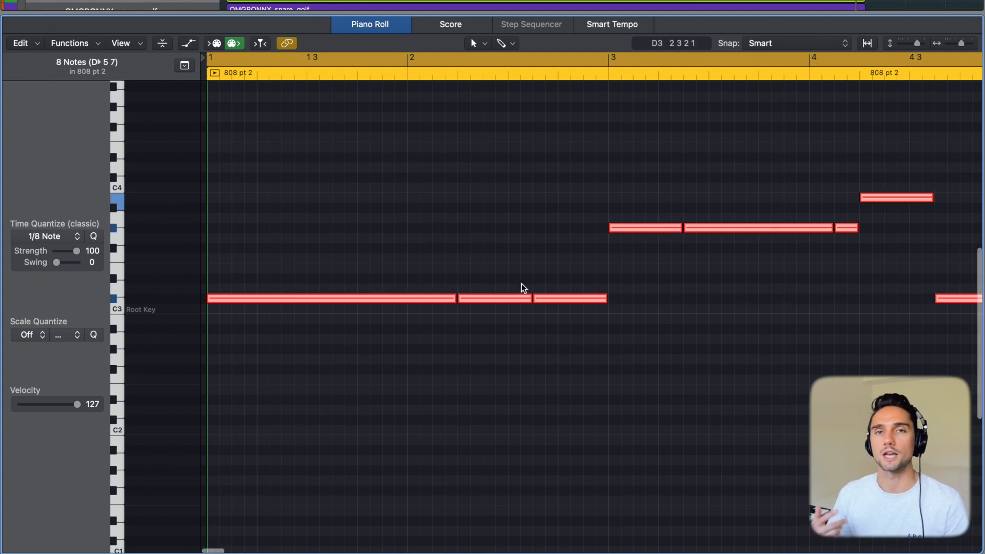
key(space)
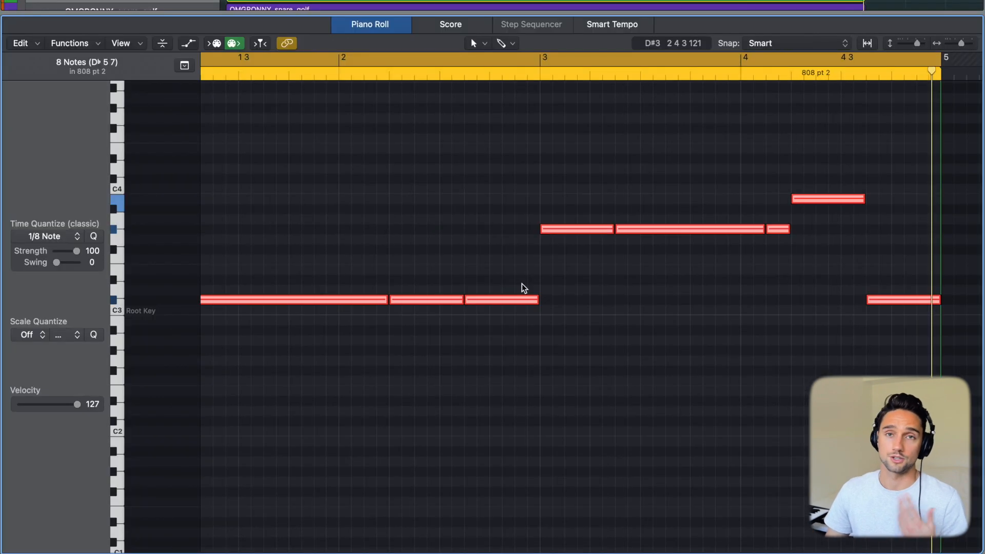
key(t)
key(Escape)
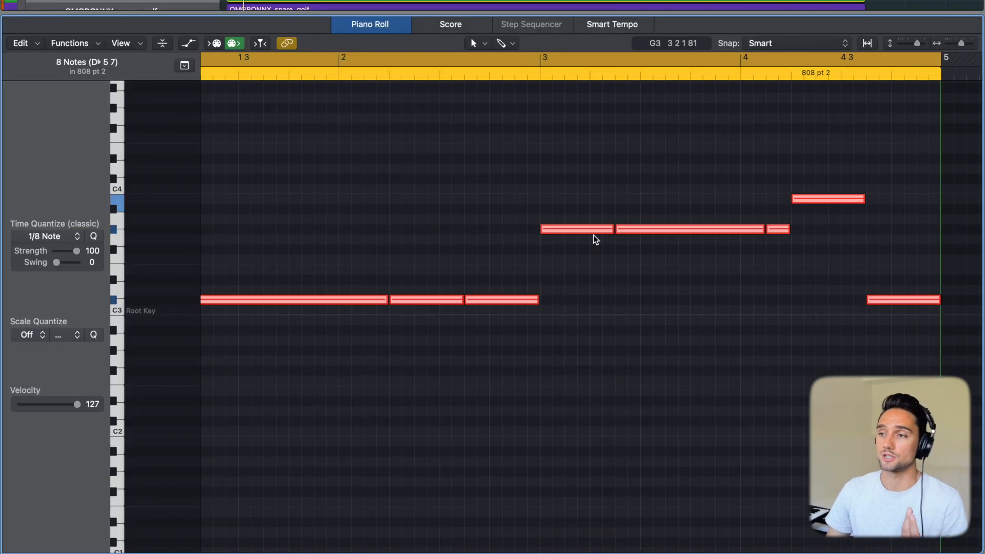
click(789, 190)
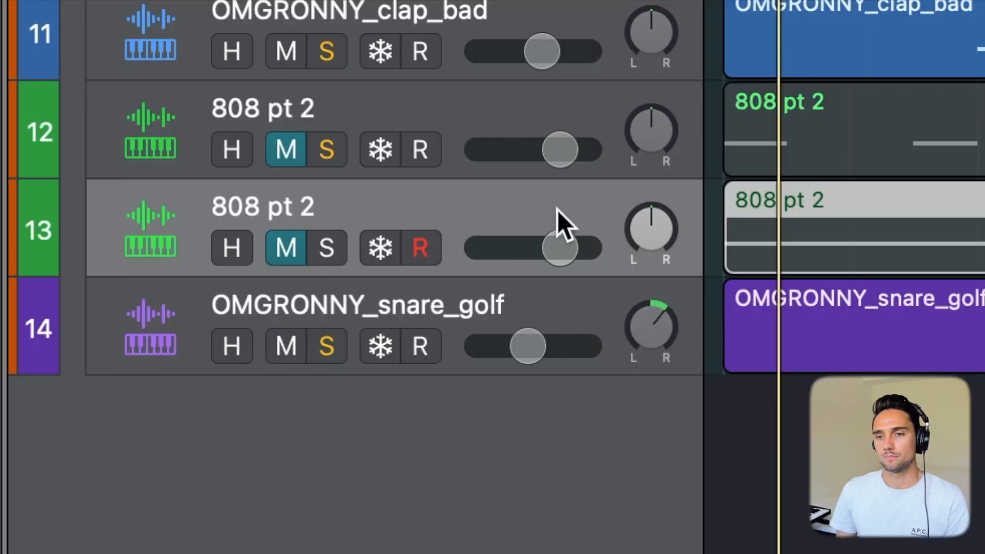
Rename track 13 as 808 pt 3 and add the synth_skyscrapers track to the soloed tracks
double_click(556, 211)
key(Right)
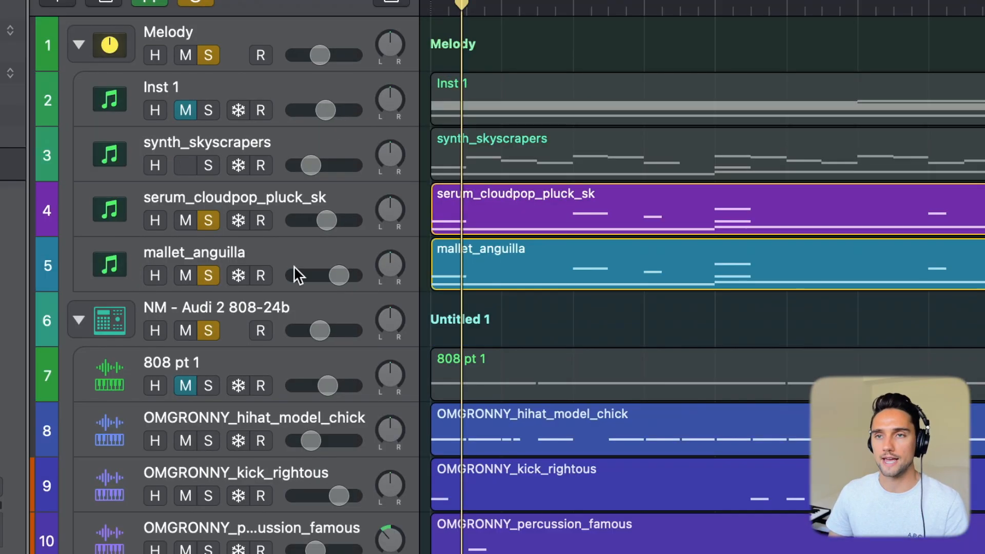
click(209, 165)
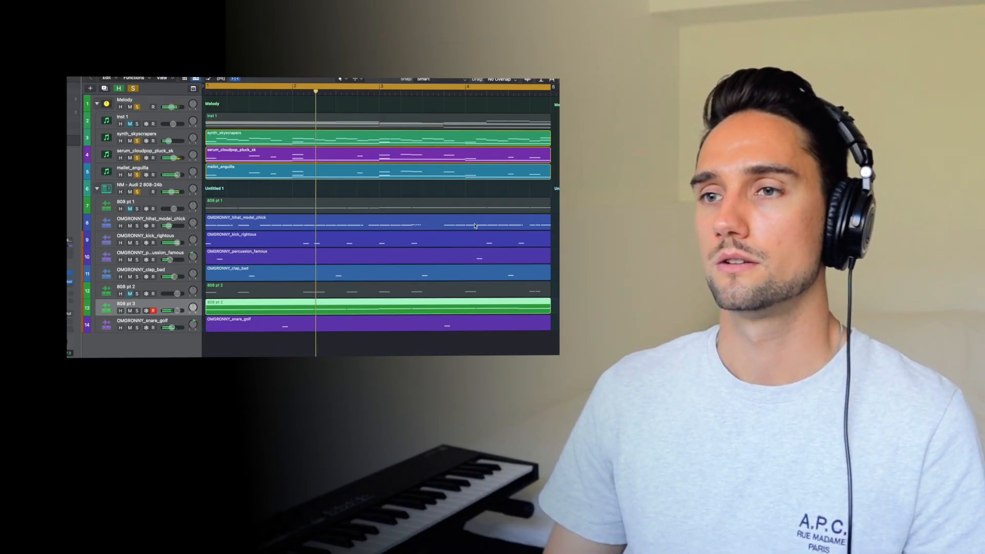
key(super+Left)
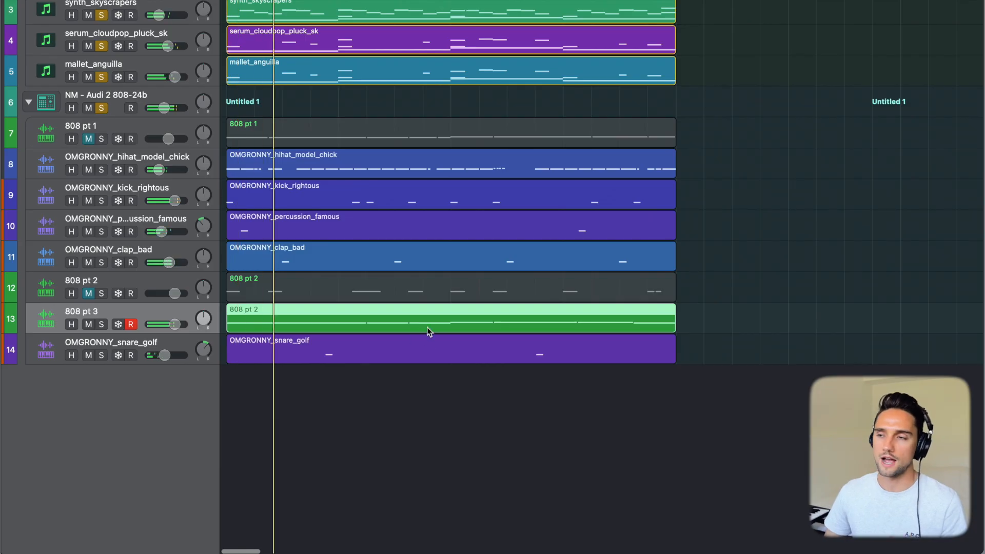
Open the bassline region on the 808 pt 3 track in the piano roll
double_click(427, 327)
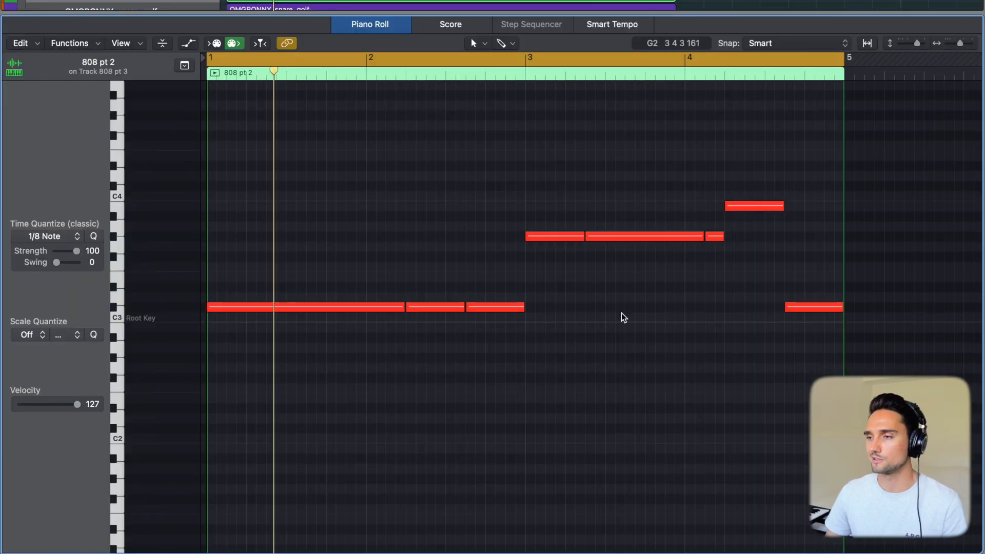
key(alt+Down)
key(alt+Down)
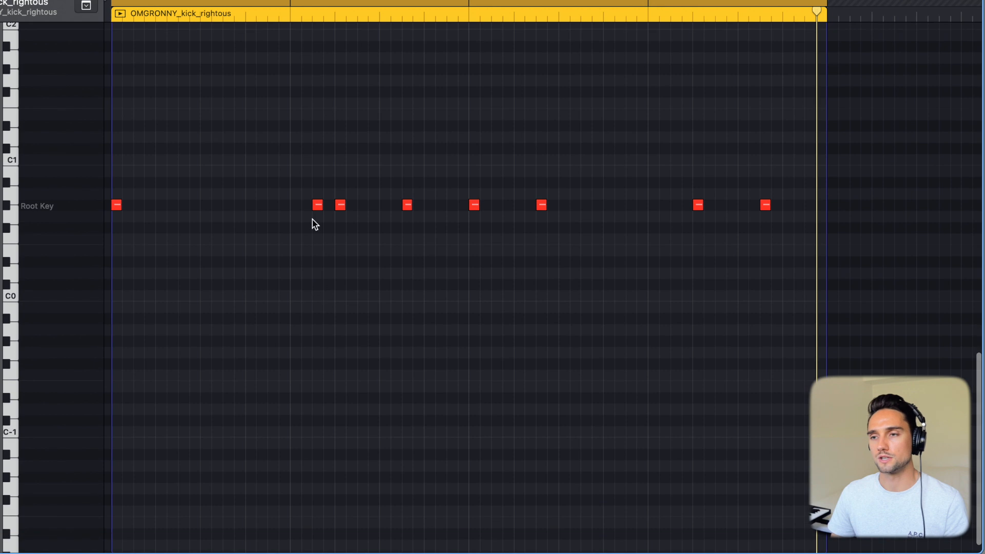
Examine the kick note placement across the whole OMGRONNY_kick_rightous region
key(super+z)
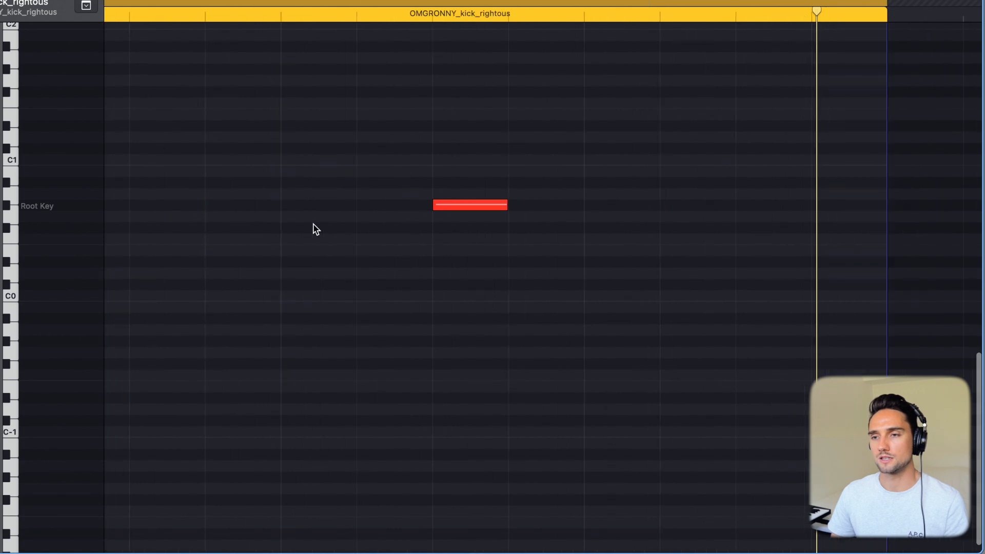
scroll(313, 224, left, 5)
key(super+Left)
key(super+Left)
key(super+Left)
scroll(314, 224, left, 12)
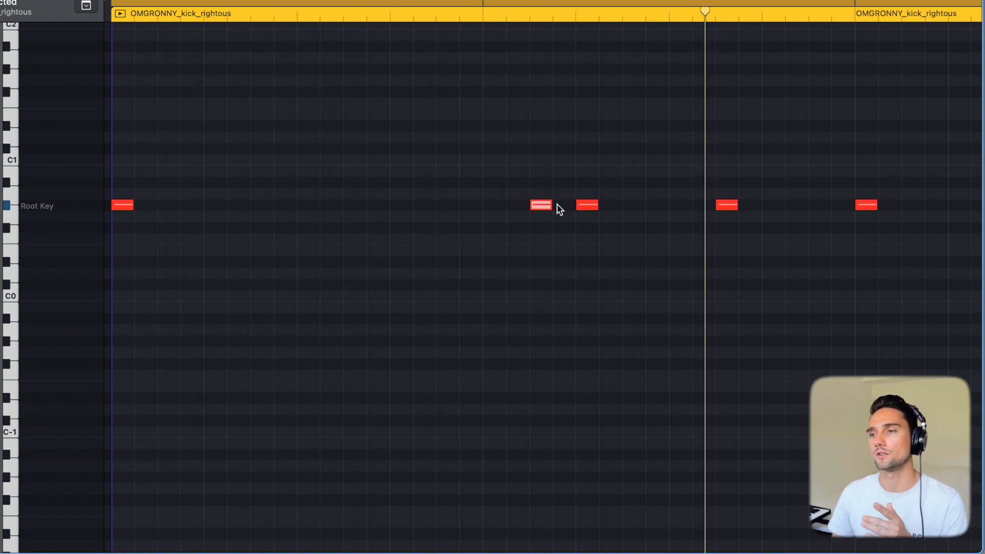
scroll(631, 202, right, 15)
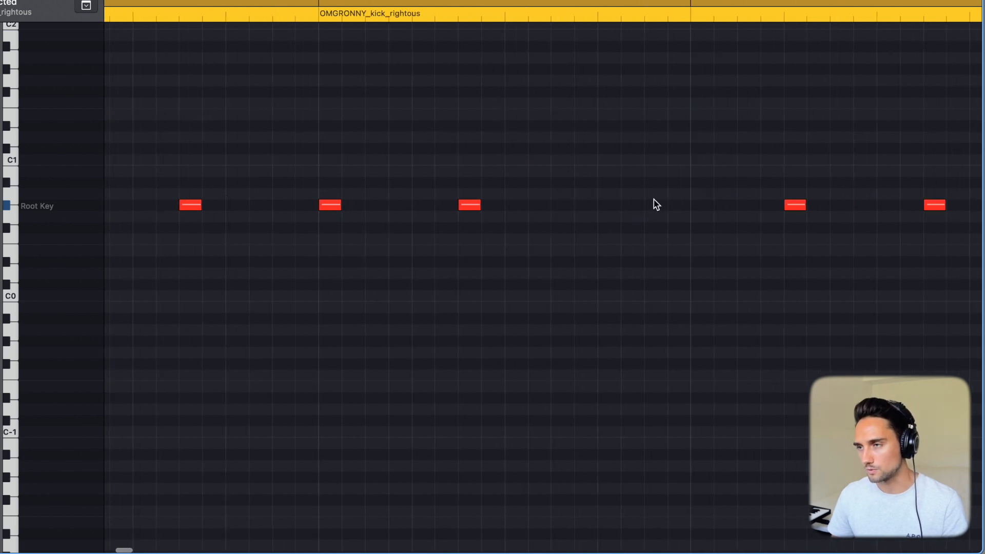
scroll(706, 180, left, 12)
scroll(710, 184, right, 15)
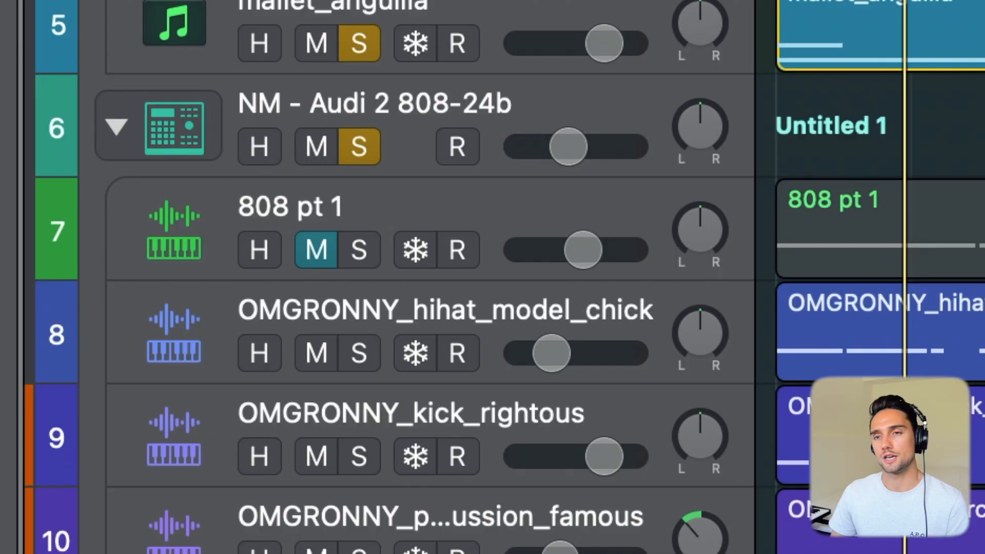
Unmute the 808 pt 1 track and select it
click(327, 247)
click(518, 195)
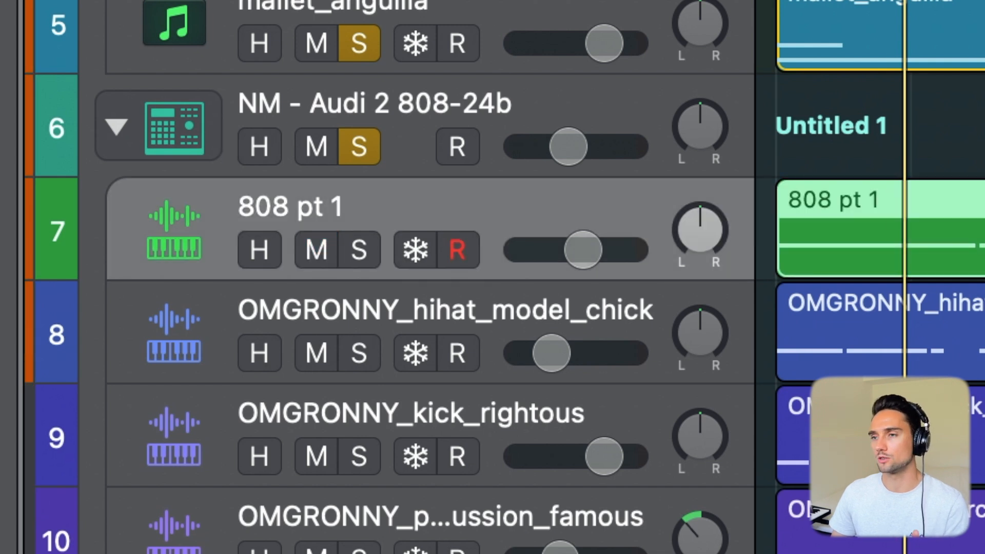